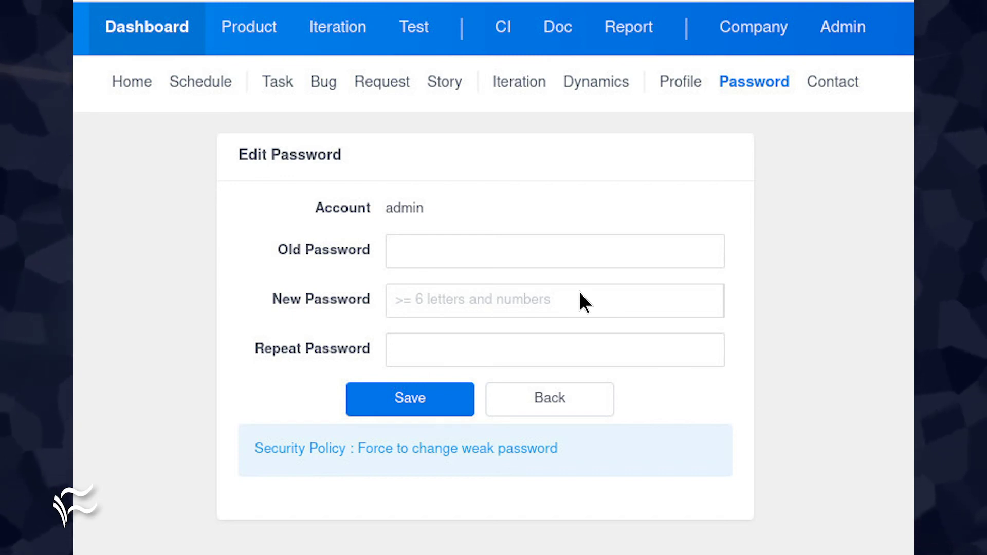
# Save the new admin password on the Edit Password page
pyautogui.click(408, 403)
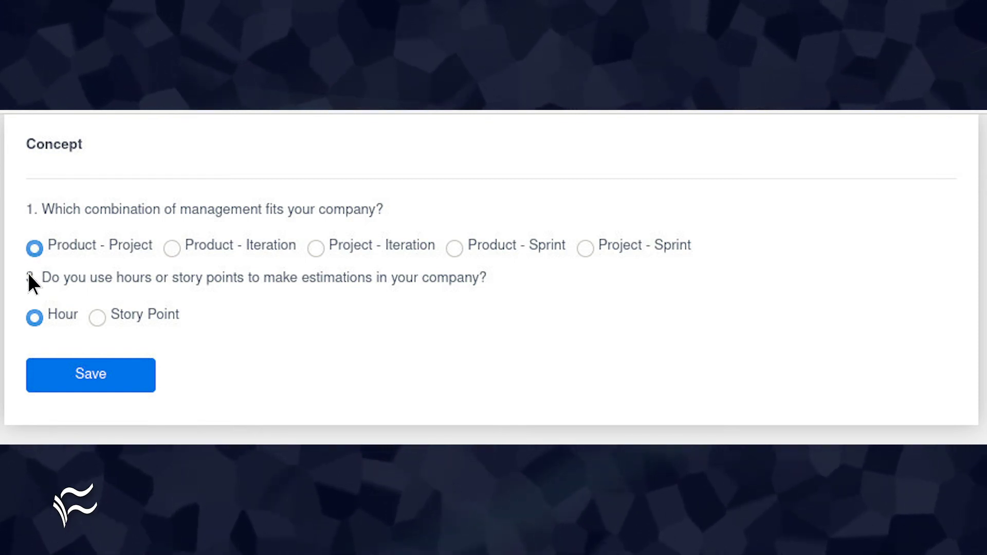
# Save the Product - Project concept with Hour estimates to reach the admin dashboard
pyautogui.click(91, 376)
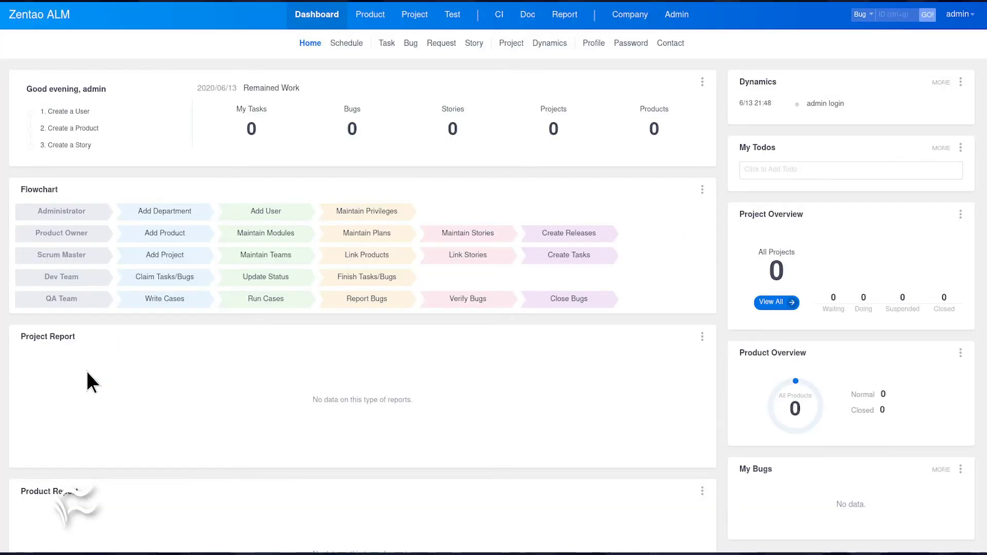